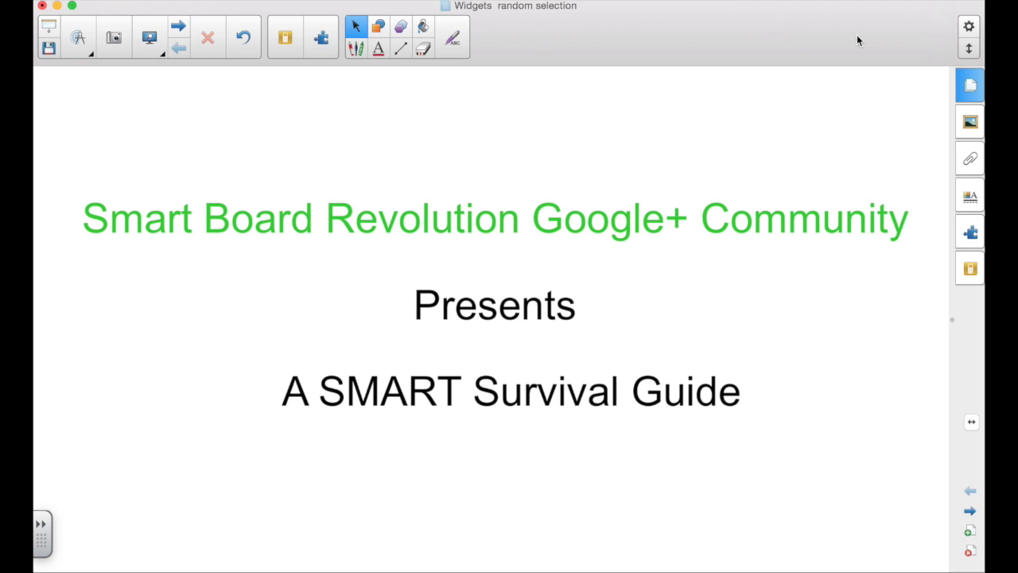
# Advance through the introductory pages to the Student Names page
pyautogui.click(970, 511)
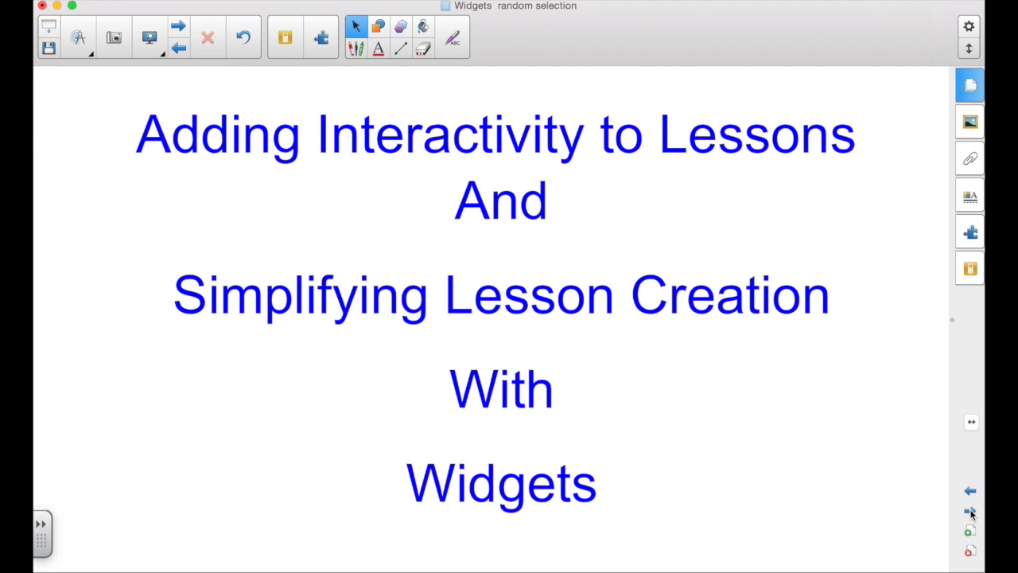
pyautogui.click(970, 512)
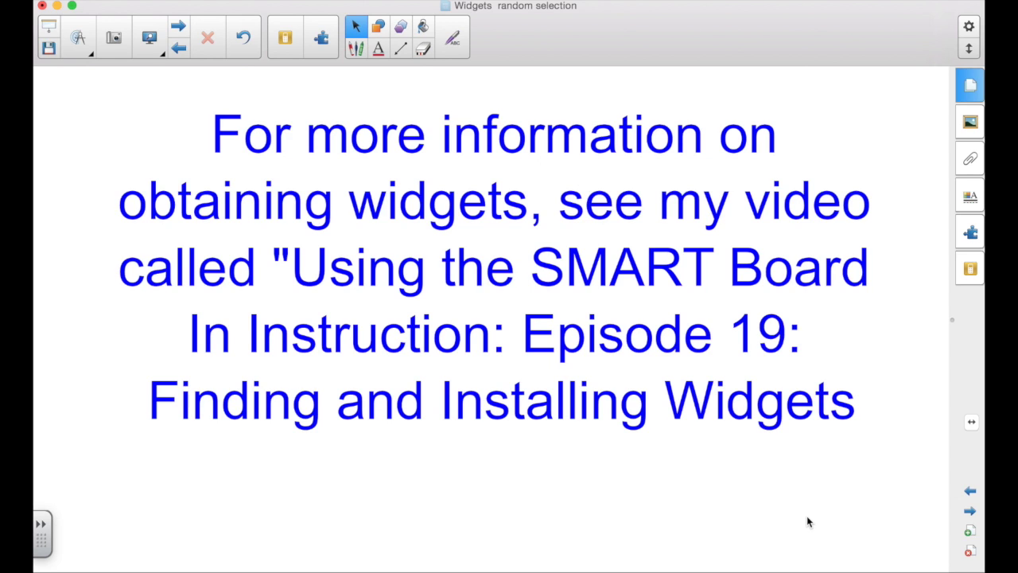
pyautogui.click(970, 511)
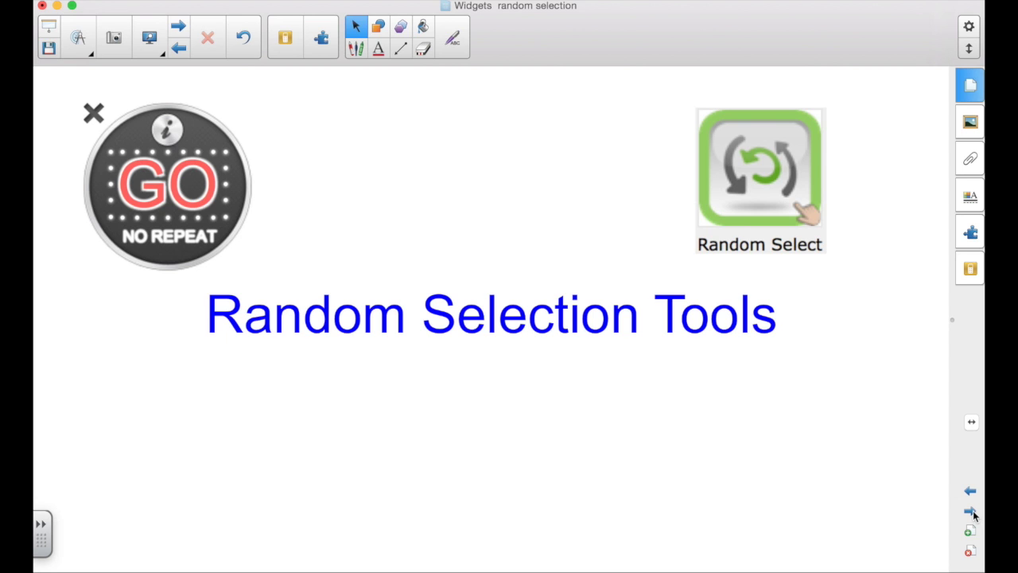
pyautogui.click(971, 511)
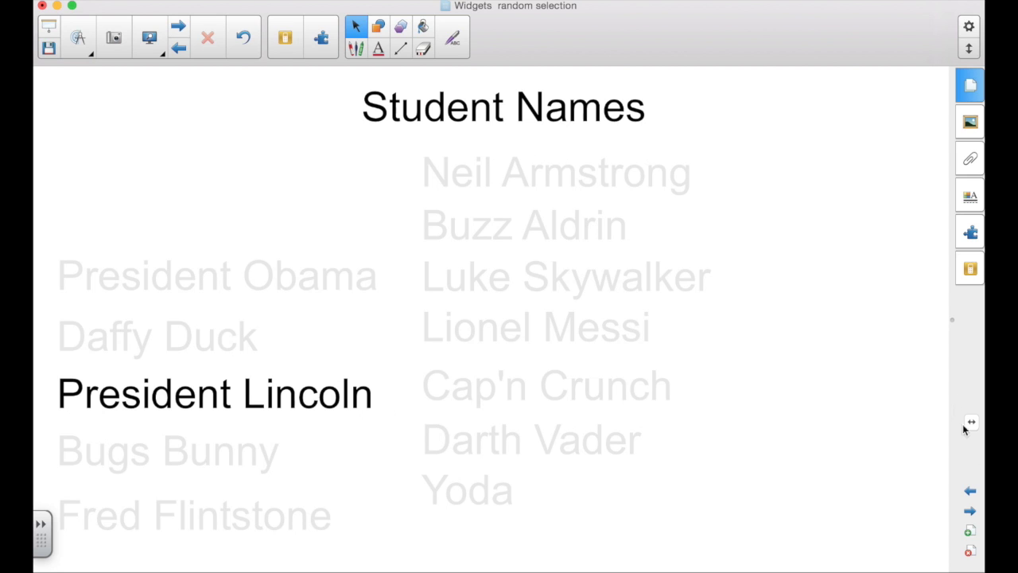
# Add the Random Object Selector widget from the "widgets 0515" gallery folder to the Student Names page
pyautogui.click(971, 121)
pyautogui.click(541, 98)
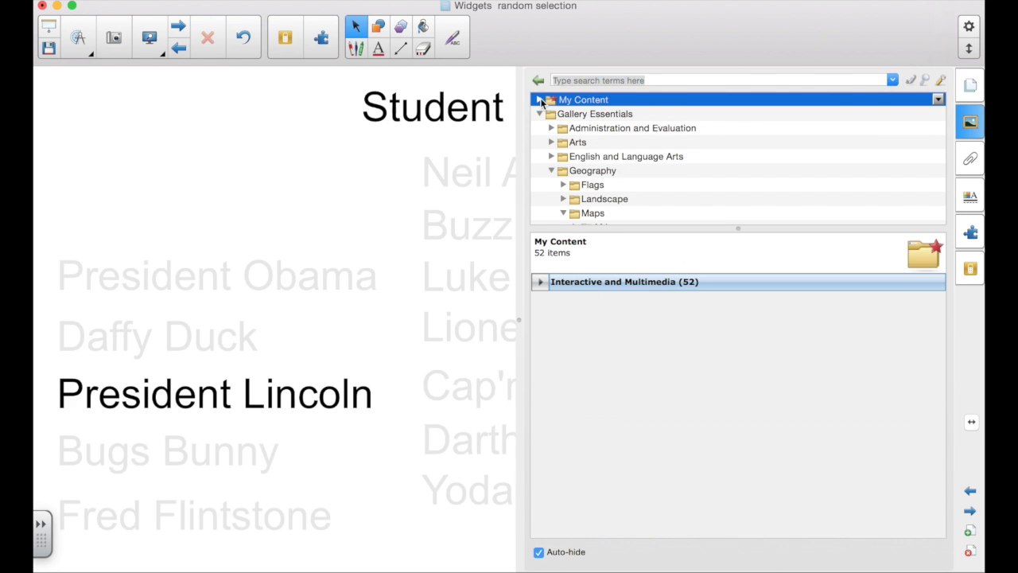
pyautogui.click(540, 99)
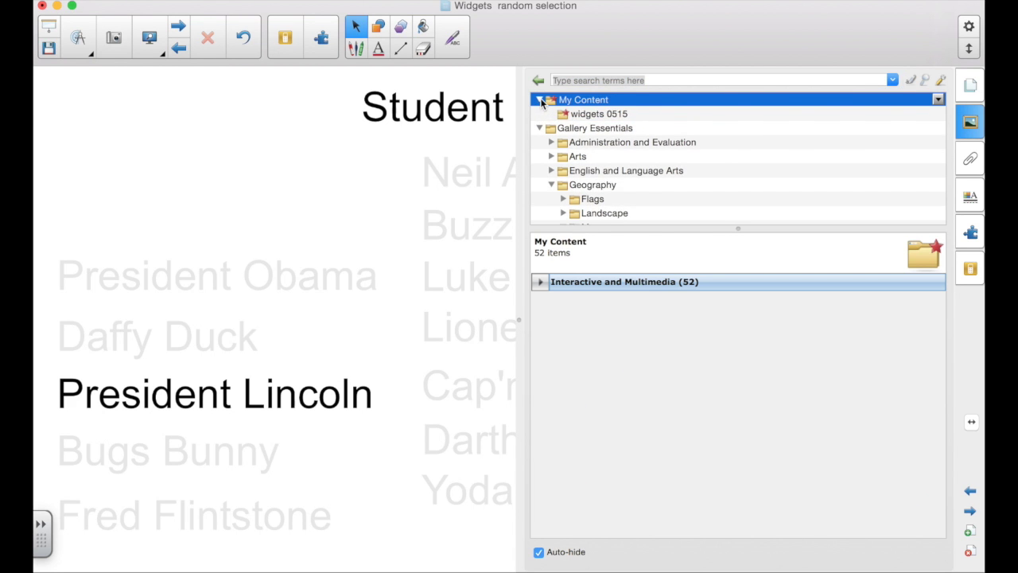
pyautogui.click(592, 115)
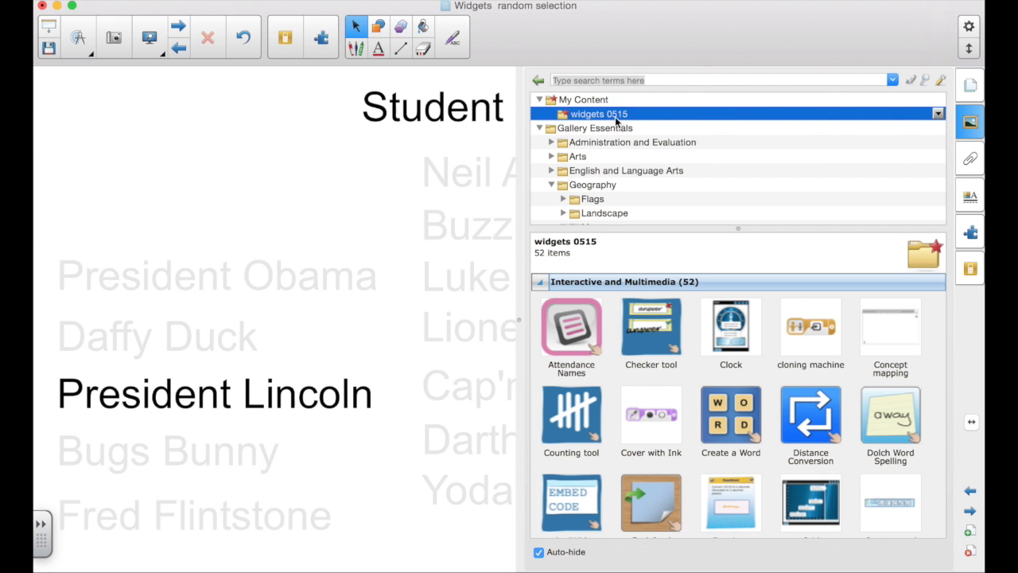
pyautogui.scroll(-5, 700, 394)
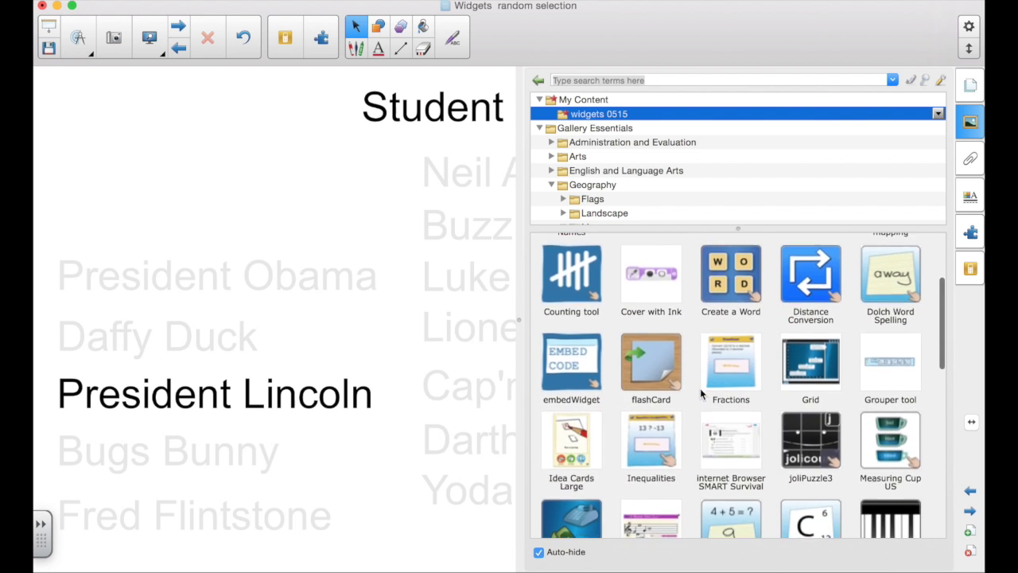
pyautogui.scroll(-5, 701, 394)
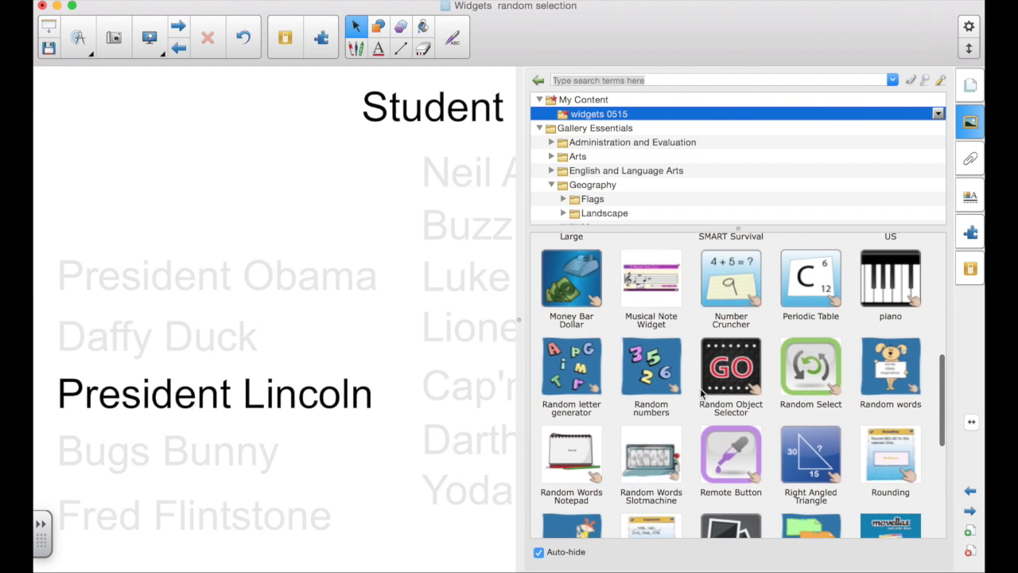
pyautogui.moveTo(755, 372); pyautogui.dragTo(224, 170)
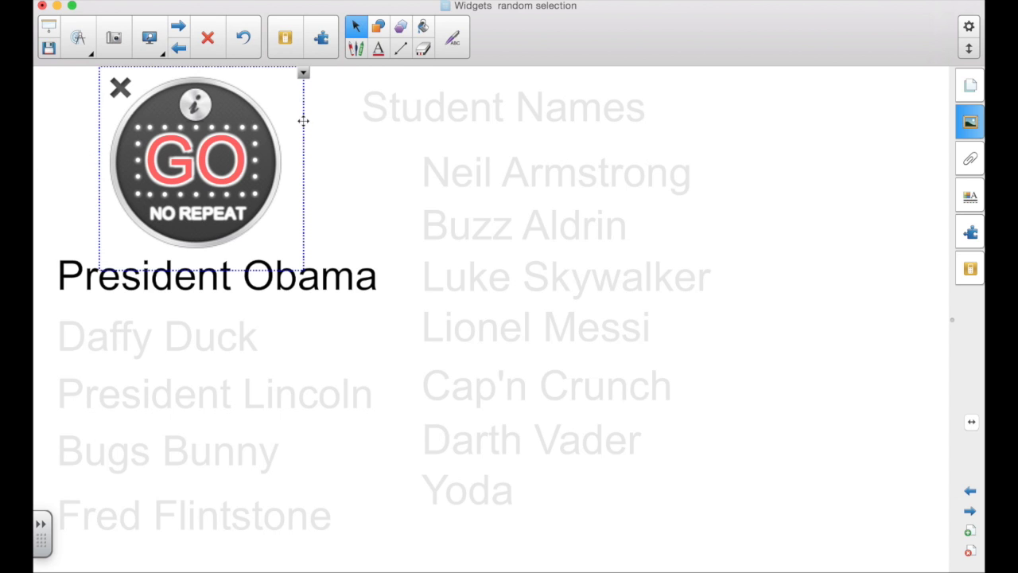
# Move the Random Object Selector widget into the page's upper-left corner, above the first column of names
pyautogui.moveTo(304, 121); pyautogui.dragTo(231, 128)
pyautogui.click(288, 153)
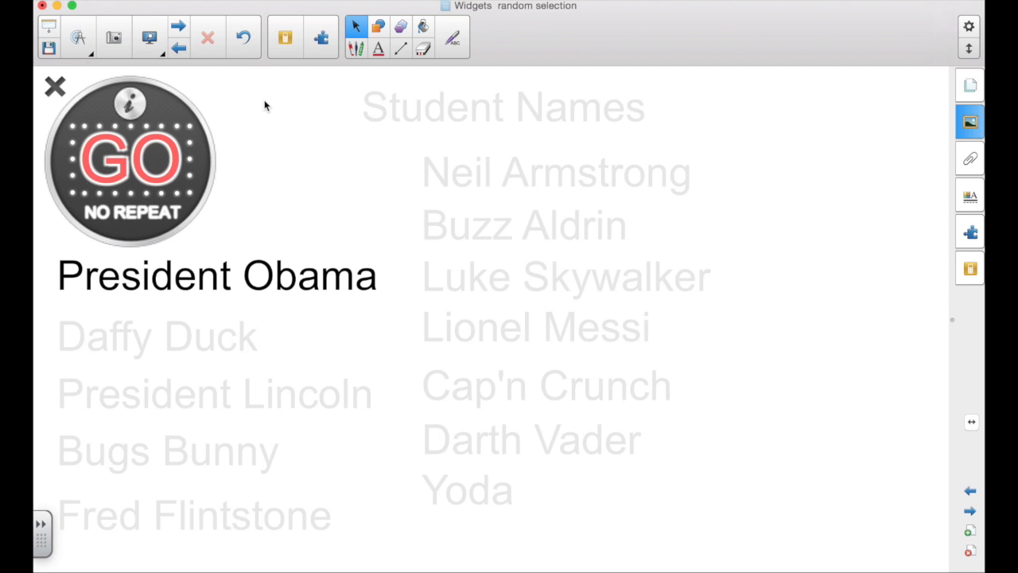
pyautogui.moveTo(263, 99)
pyautogui.mouseDown()
pyautogui.moveTo(127, 96)
pyautogui.moveTo(42, 110)
pyautogui.moveTo(38, 212)
pyautogui.mouseUp()
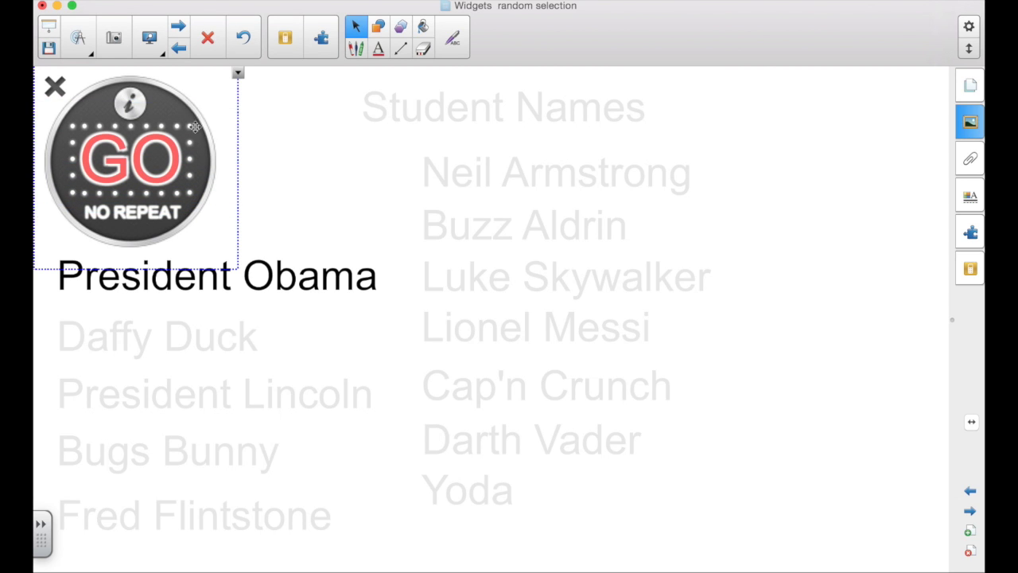
# Lock the "Student Names" title in place
pyautogui.click(237, 73)
pyautogui.click(512, 175)
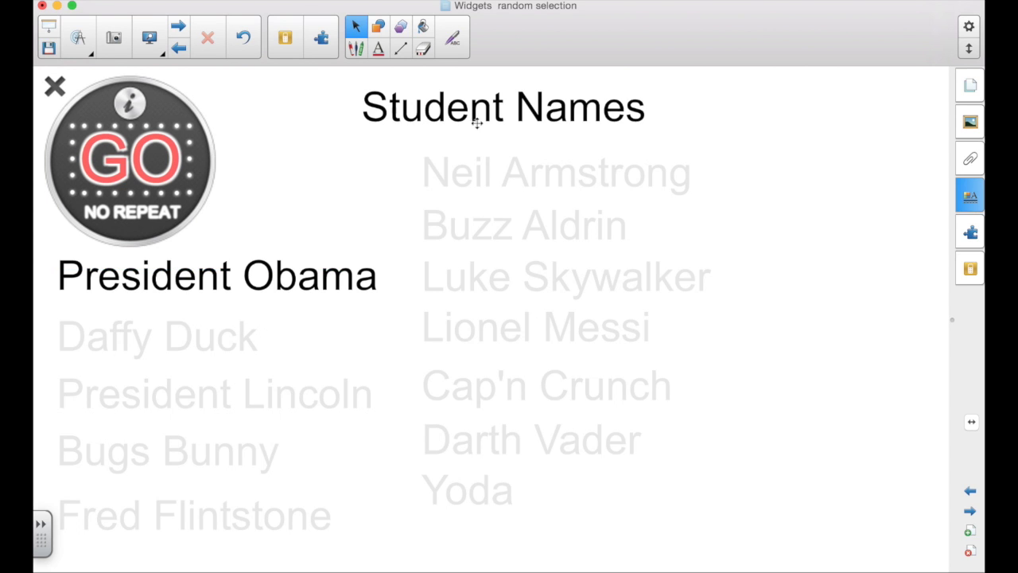
pyautogui.click(653, 112)
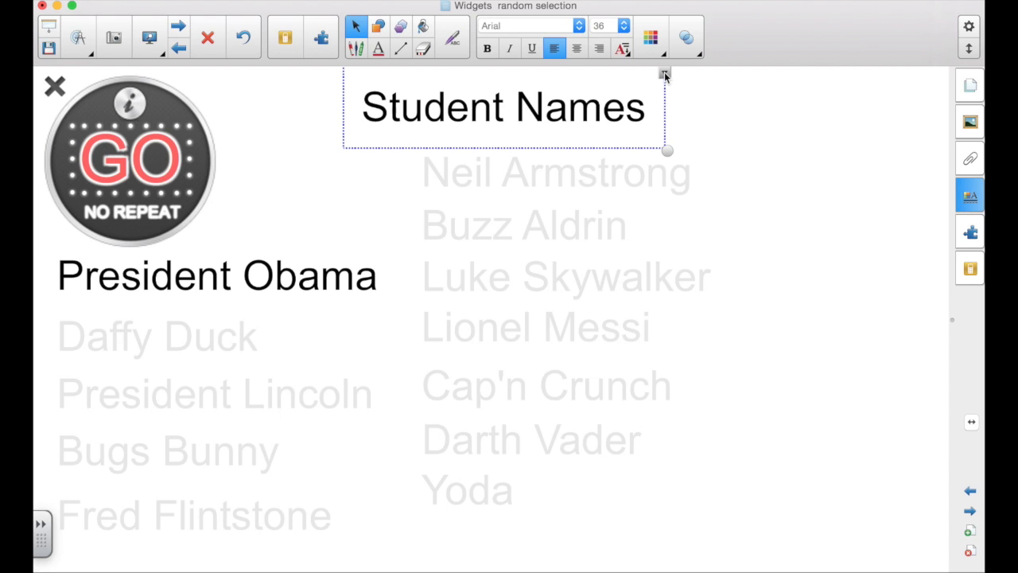
pyautogui.click(664, 74)
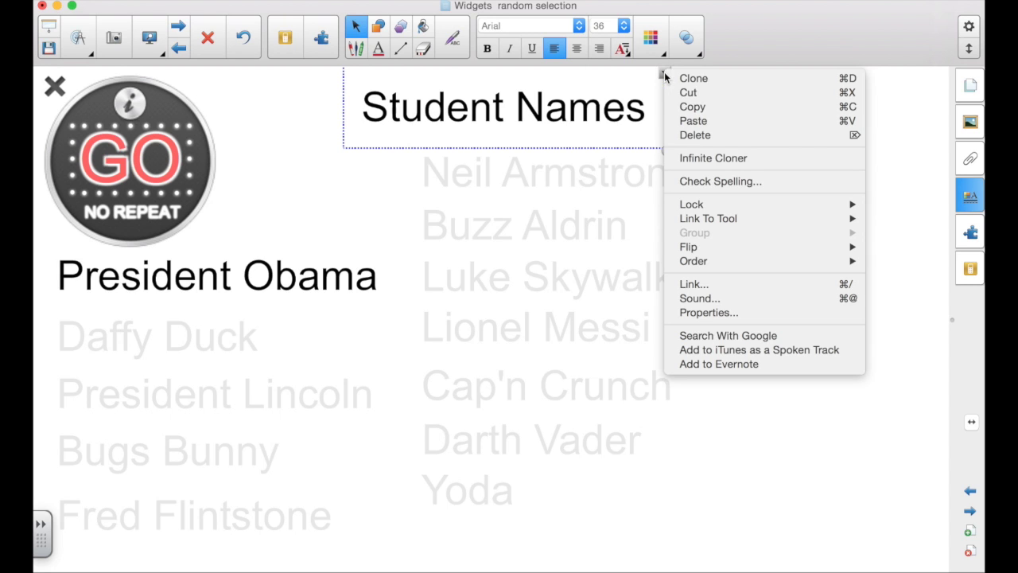
pyautogui.moveTo(696, 209)
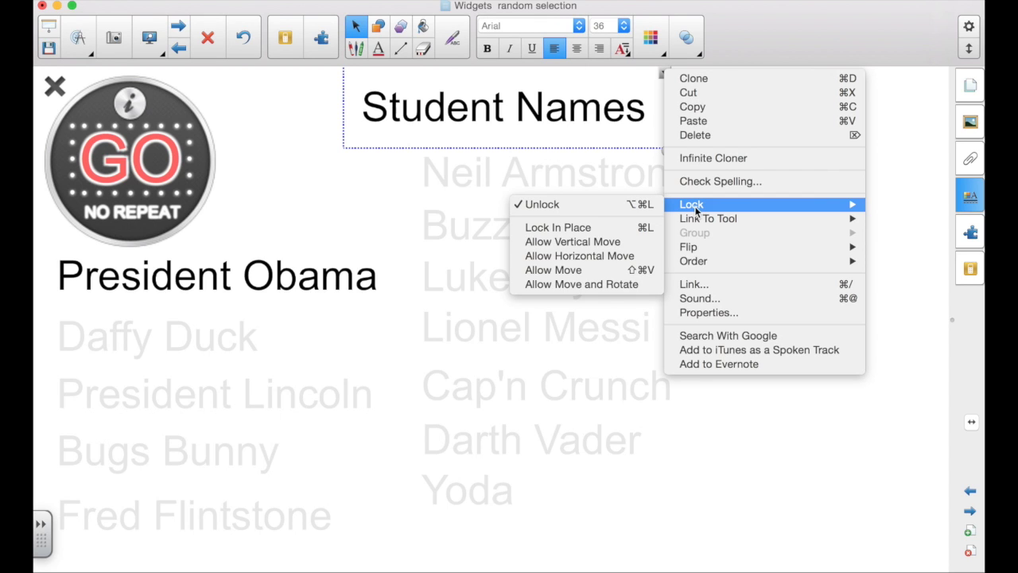
pyautogui.click(572, 227)
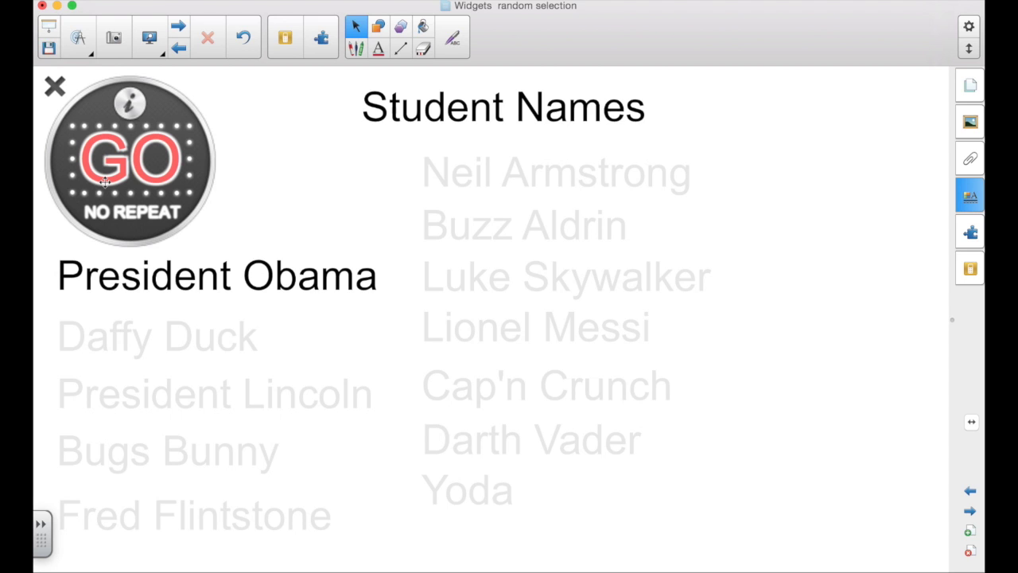
# Run the Random Object Selector several times on the student names with No Repeat on
pyautogui.click(139, 176)
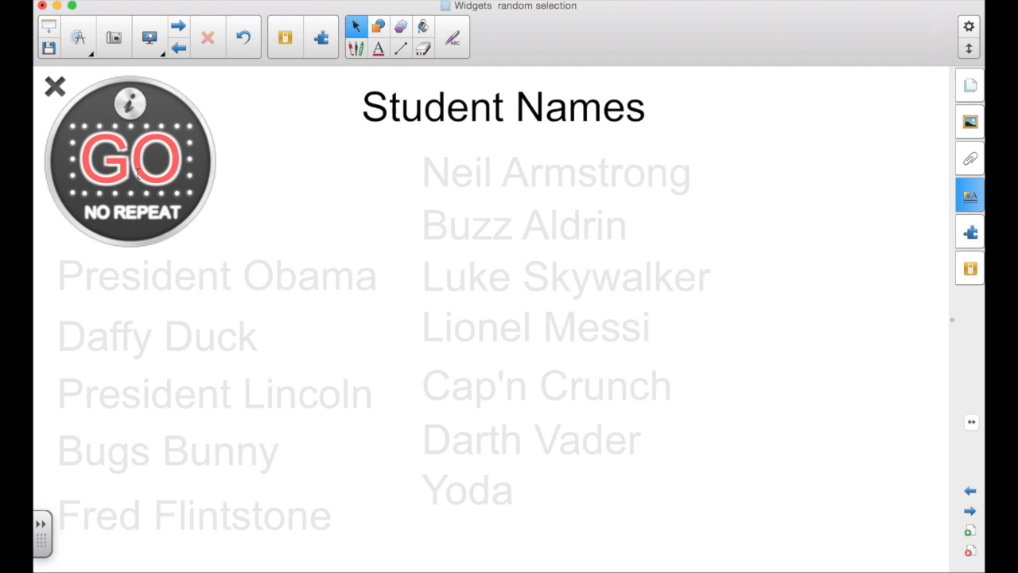
pyautogui.click(137, 174)
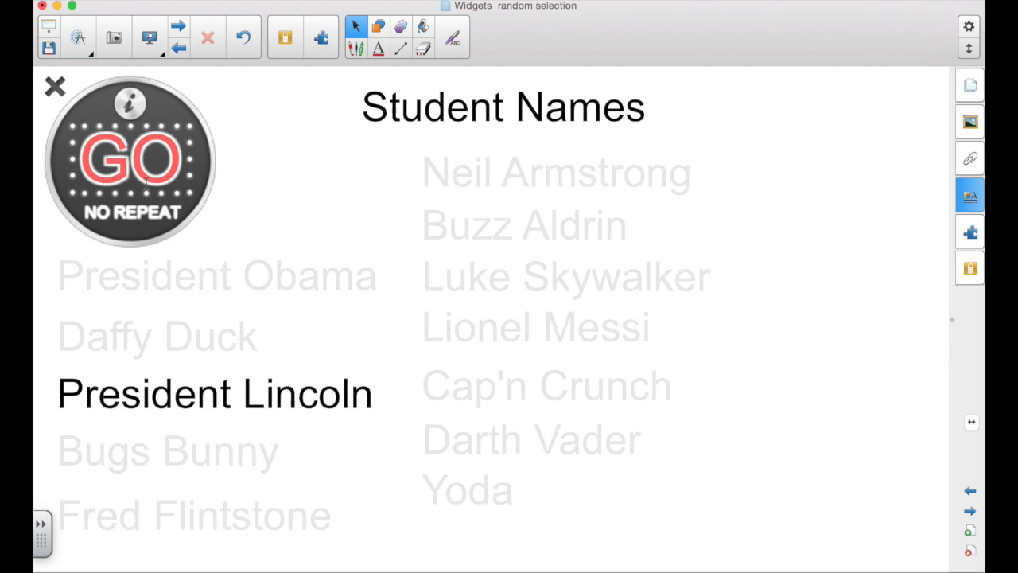
pyautogui.click(147, 186)
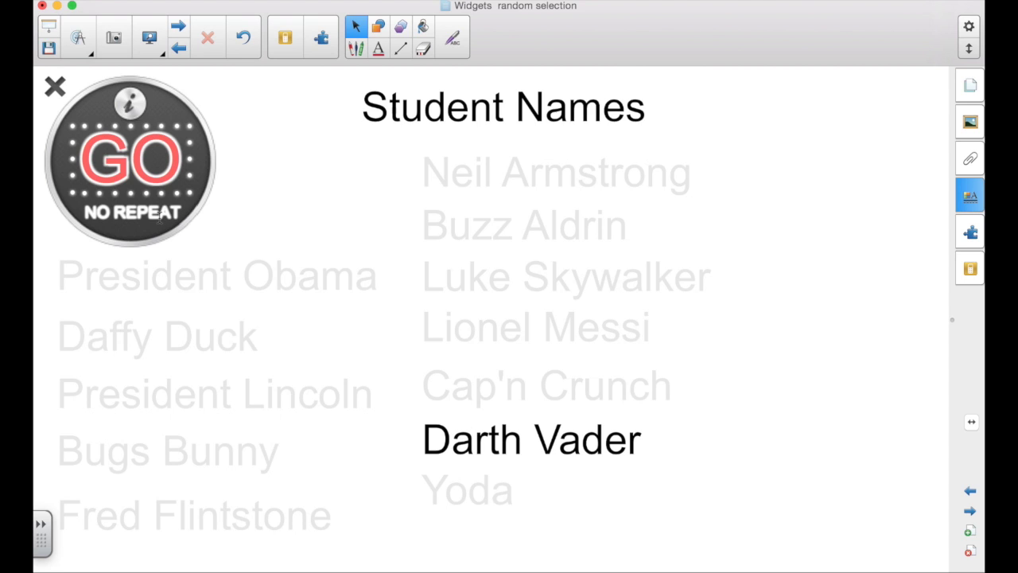
# Turn off No Repeat in the selector and pick random student names again
pyautogui.click(119, 211)
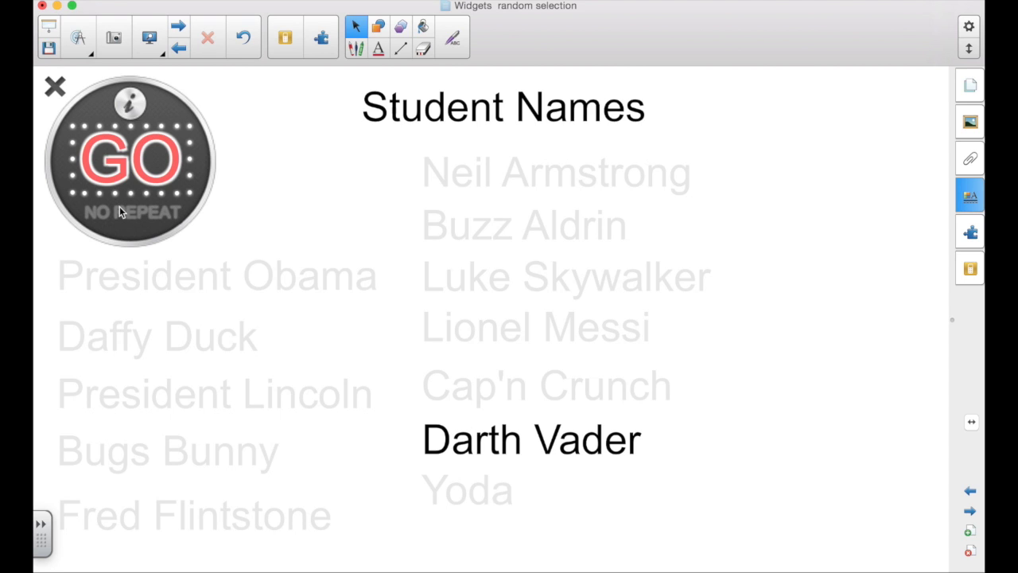
pyautogui.click(121, 160)
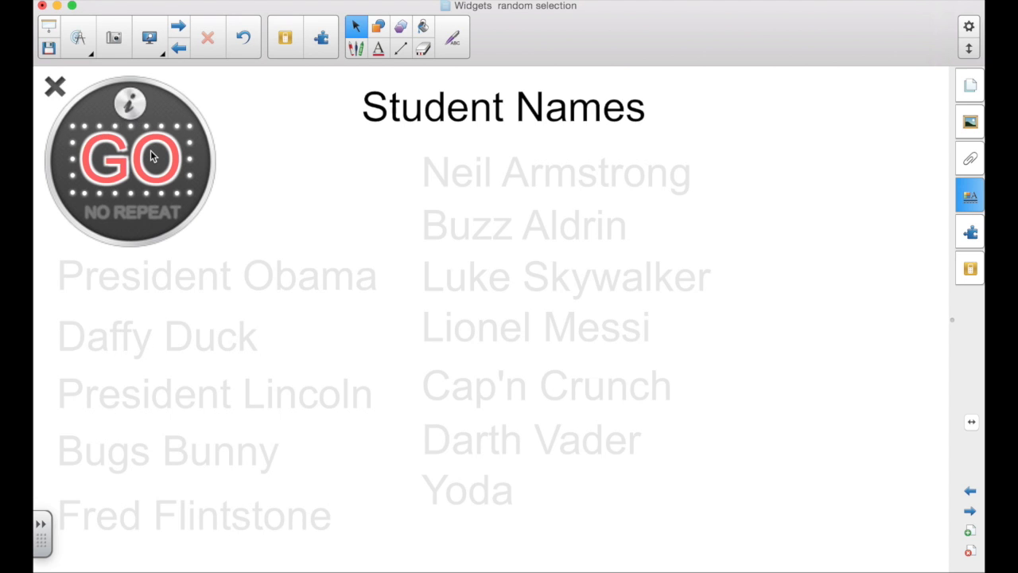
pyautogui.click(152, 156)
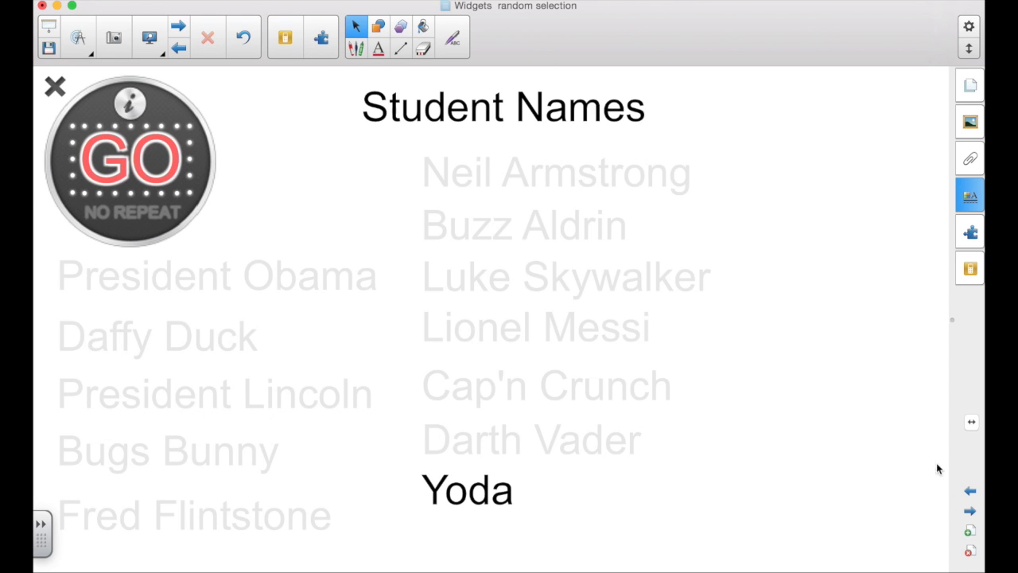
# Go to the page of state shapes and pick random states twice with No Repeat off
pyautogui.click(971, 511)
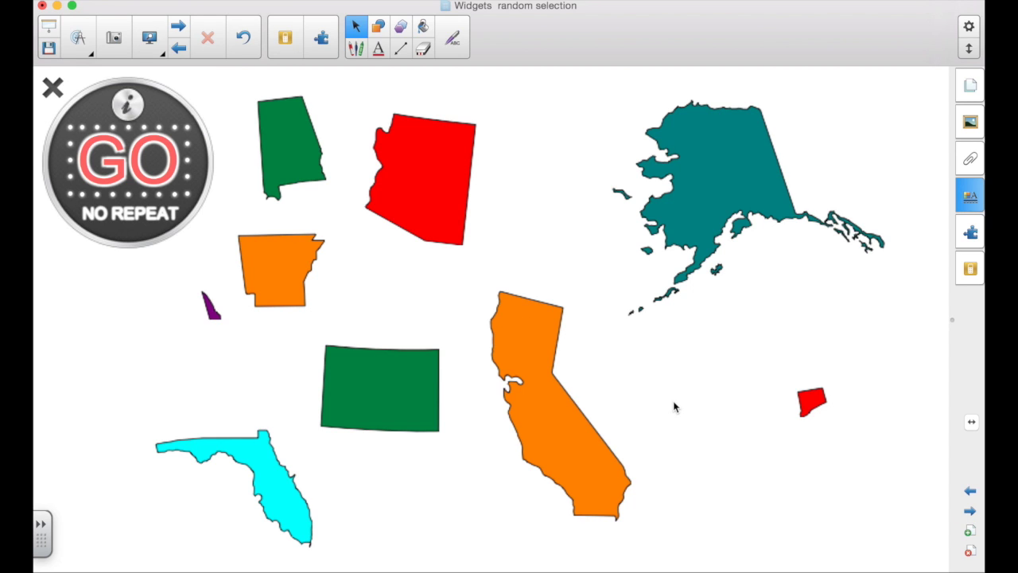
pyautogui.click(135, 164)
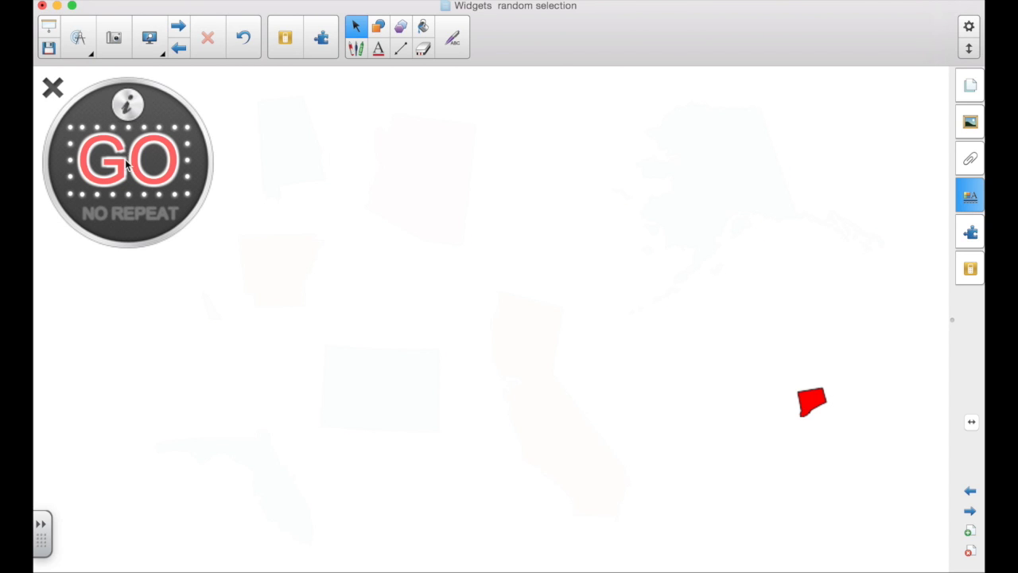
pyautogui.click(125, 163)
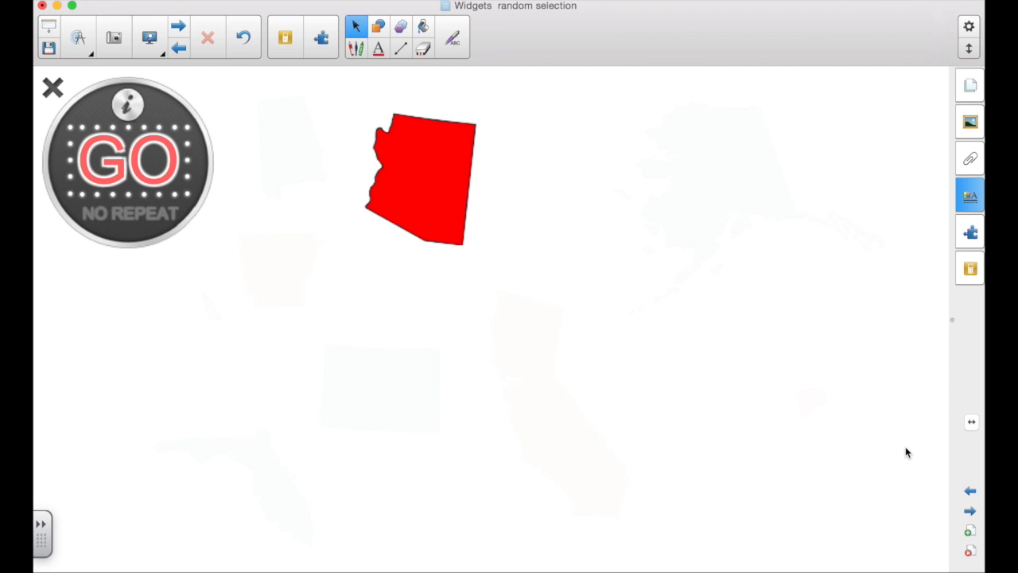
# On the Random Select page, expand the widget and add the Iowa through Mississippi shapes from the USA gallery folder
pyautogui.click(971, 513)
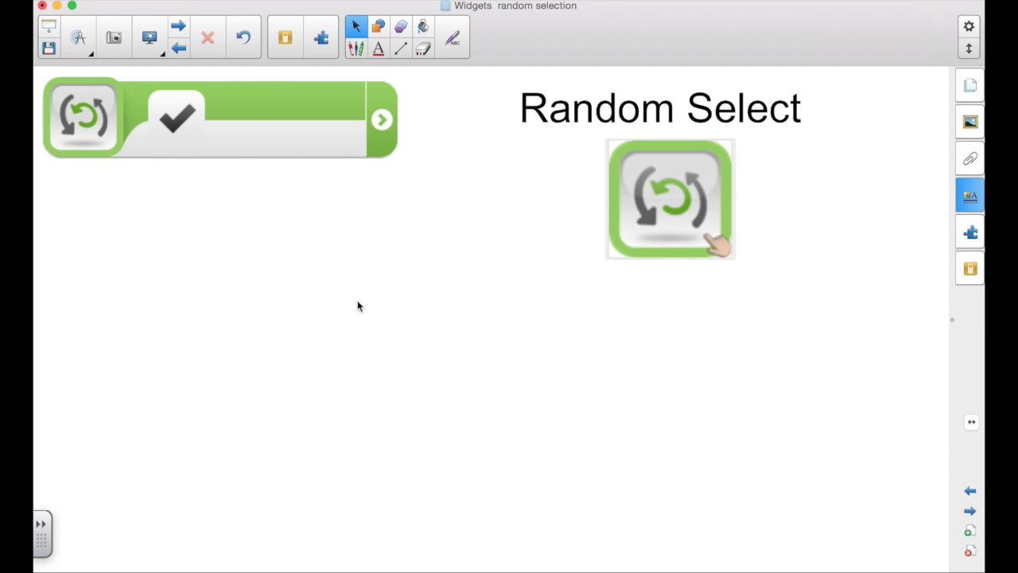
pyautogui.click(382, 119)
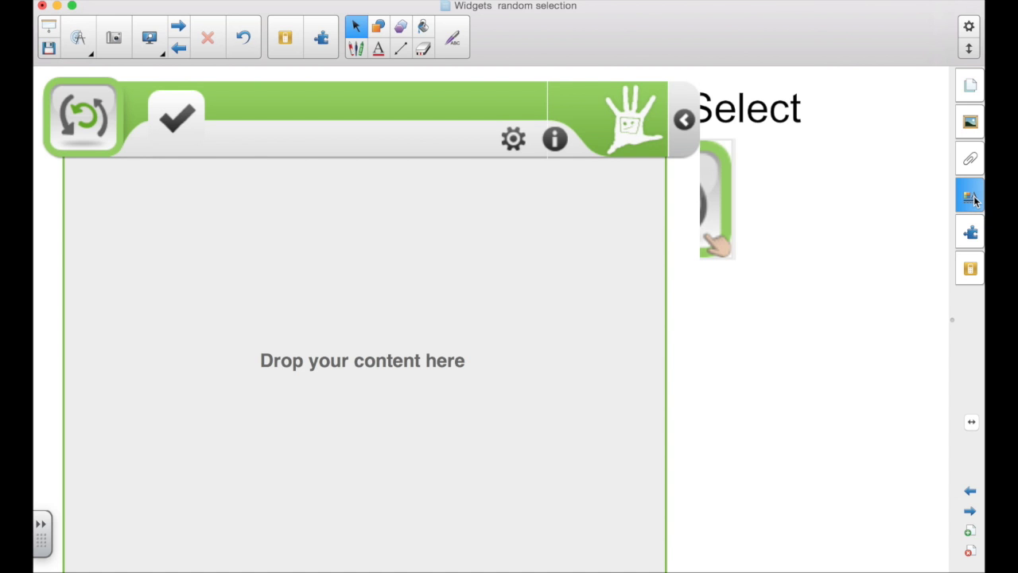
pyautogui.click(971, 126)
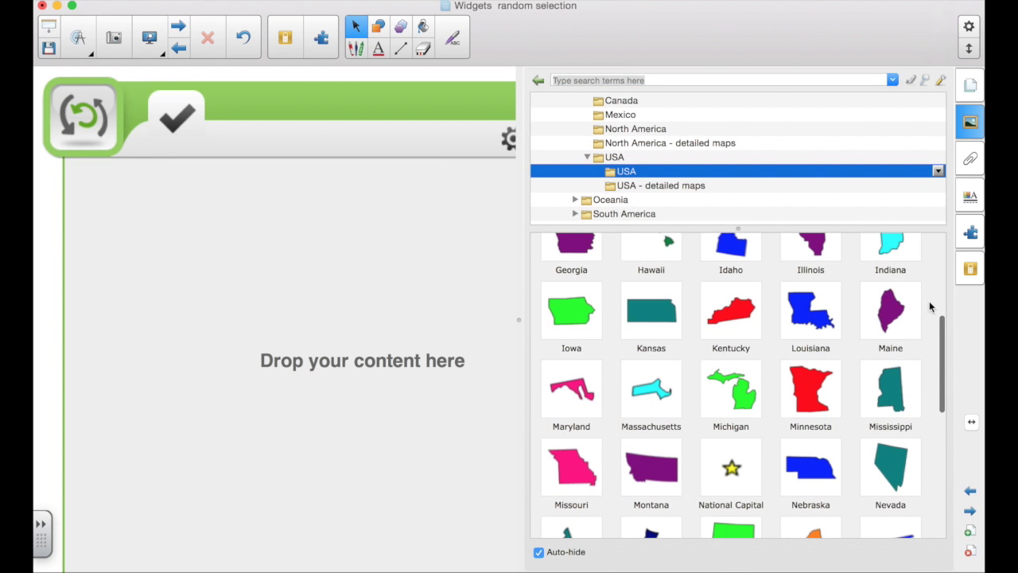
pyautogui.moveTo(930, 301); pyautogui.dragTo(583, 387)
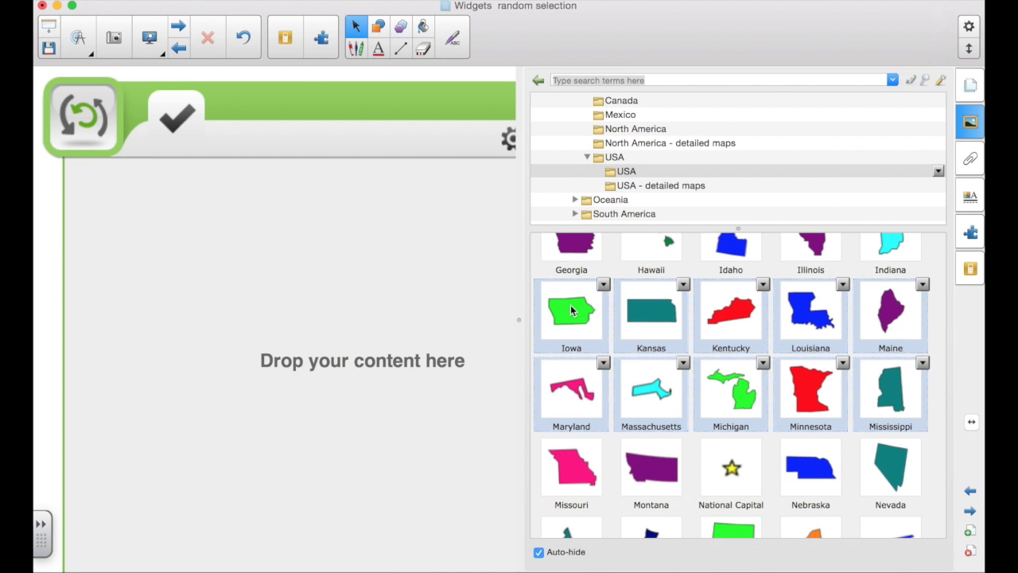
pyautogui.moveTo(577, 311); pyautogui.dragTo(349, 385)
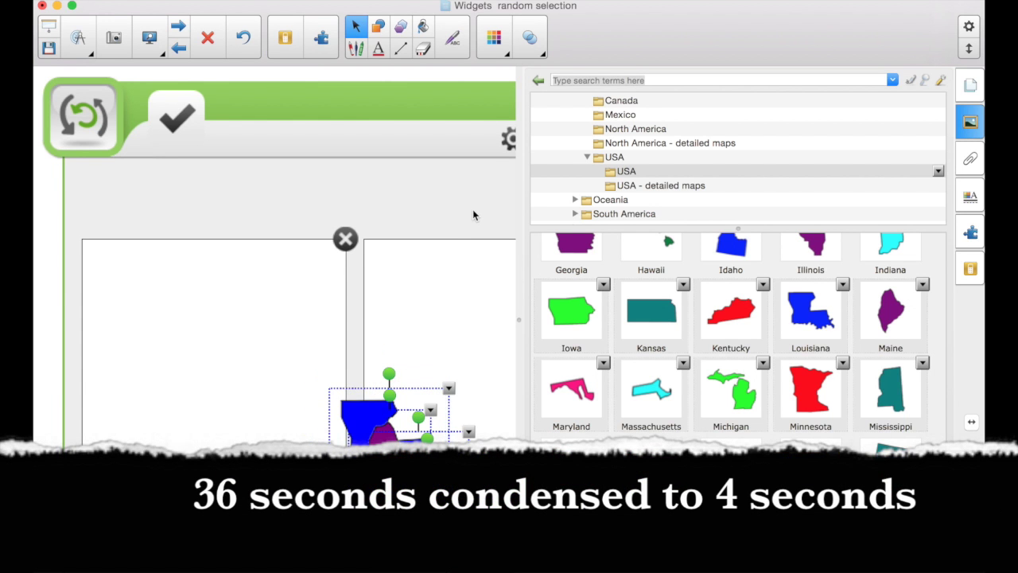
pyautogui.click(495, 195)
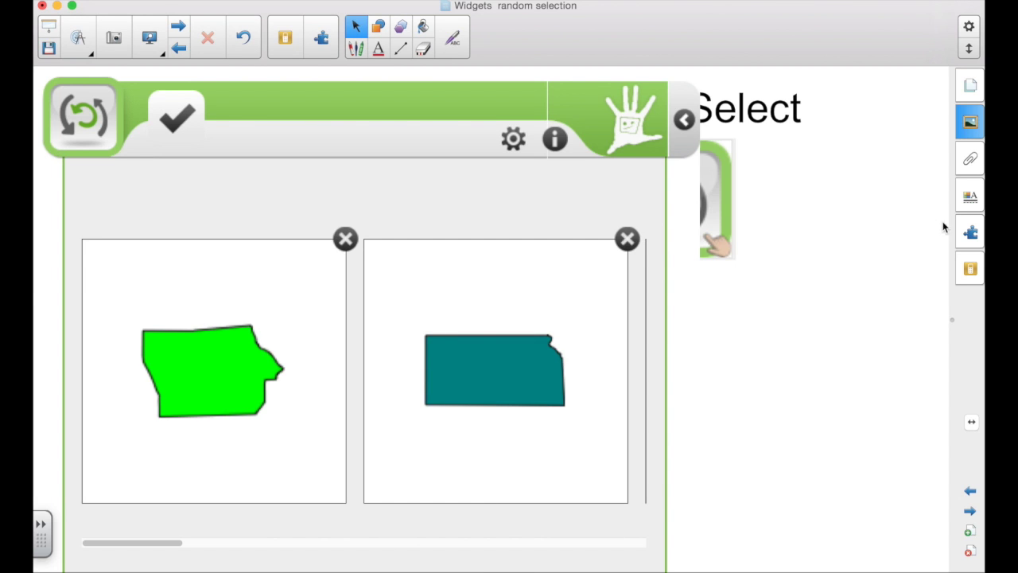
# Add the gallery row of shapes from Missouri through Nevada to the Random Select widget
pyautogui.click(970, 121)
pyautogui.scroll(-2, 935, 388)
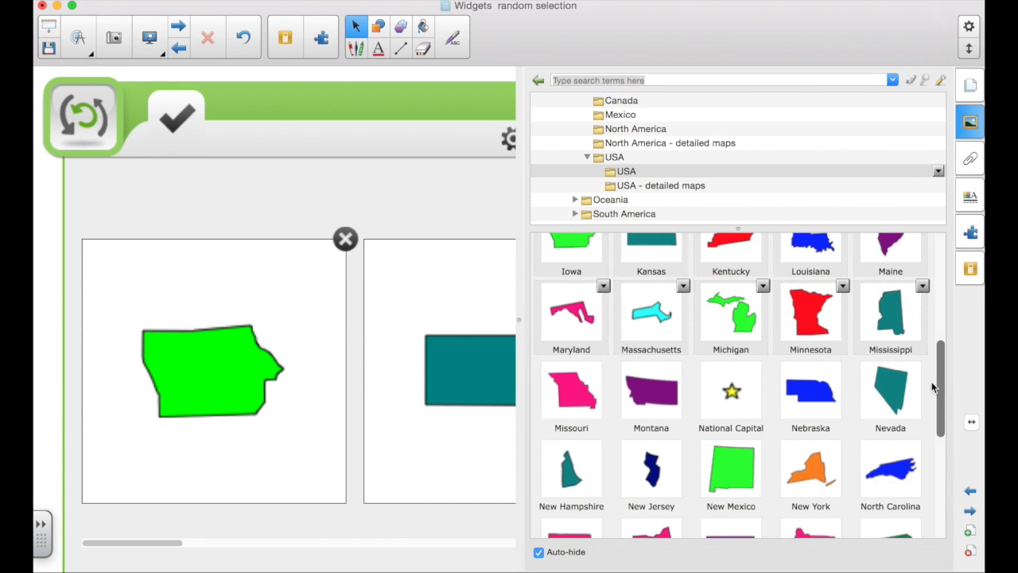
pyautogui.click(891, 390)
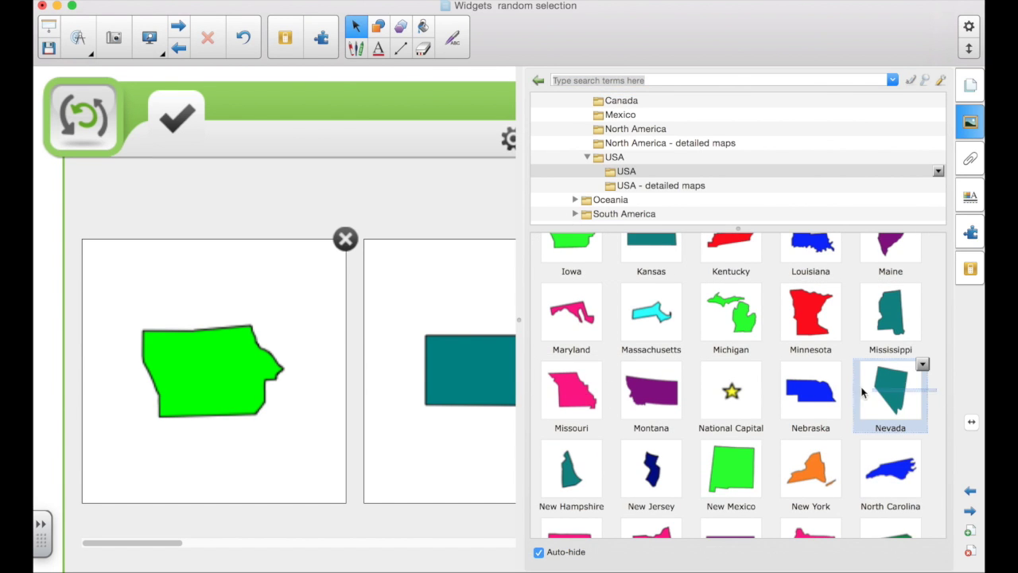
pyautogui.keyDown('shift'); pyautogui.click(571, 391); pyautogui.keyUp('shift')
pyautogui.moveTo(571, 391); pyautogui.dragTo(353, 325)
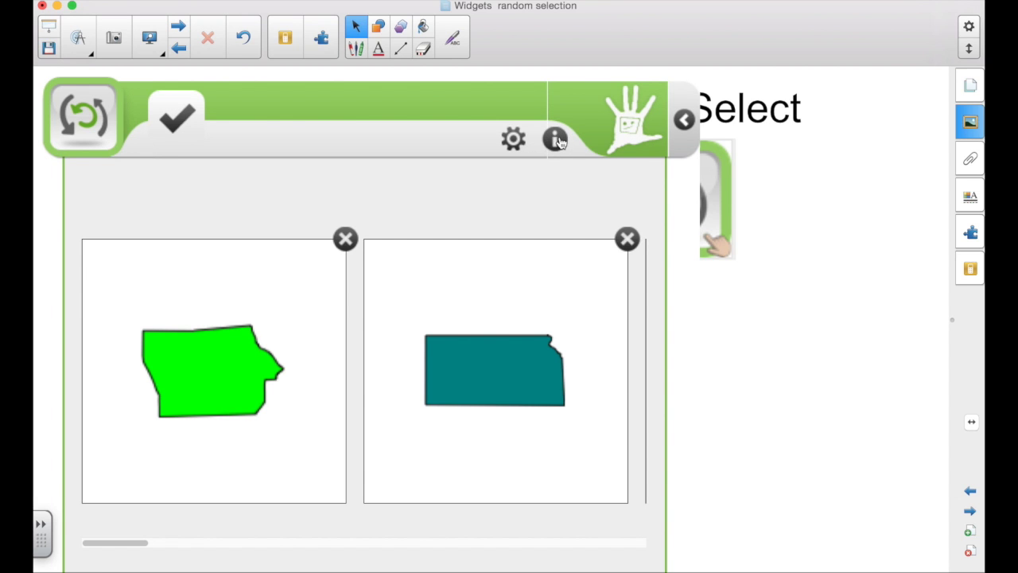
# Review the Random Select widget's settings, collapse its content area and confirm the loaded state shapes for random picking
pyautogui.click(513, 141)
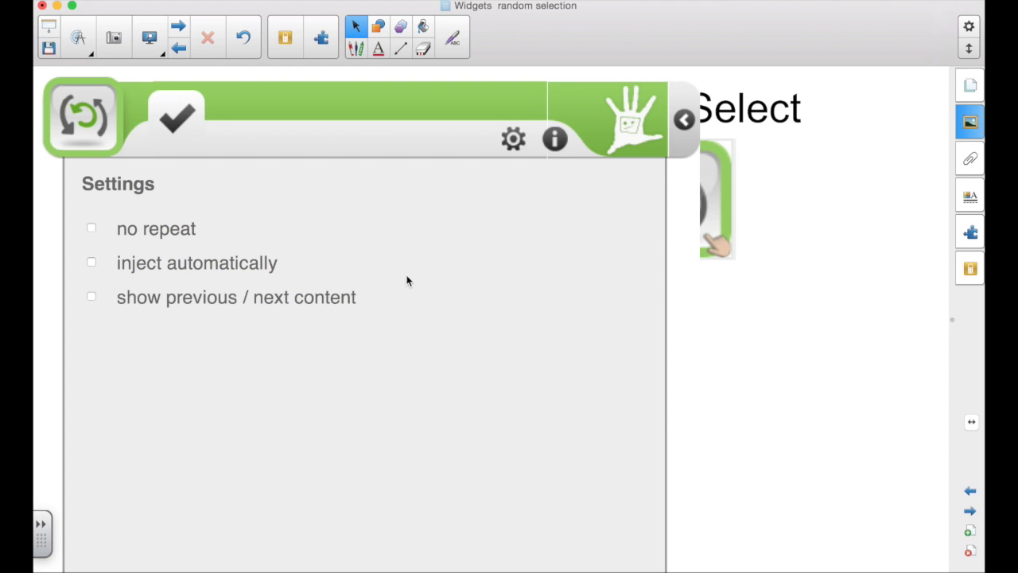
pyautogui.click(513, 139)
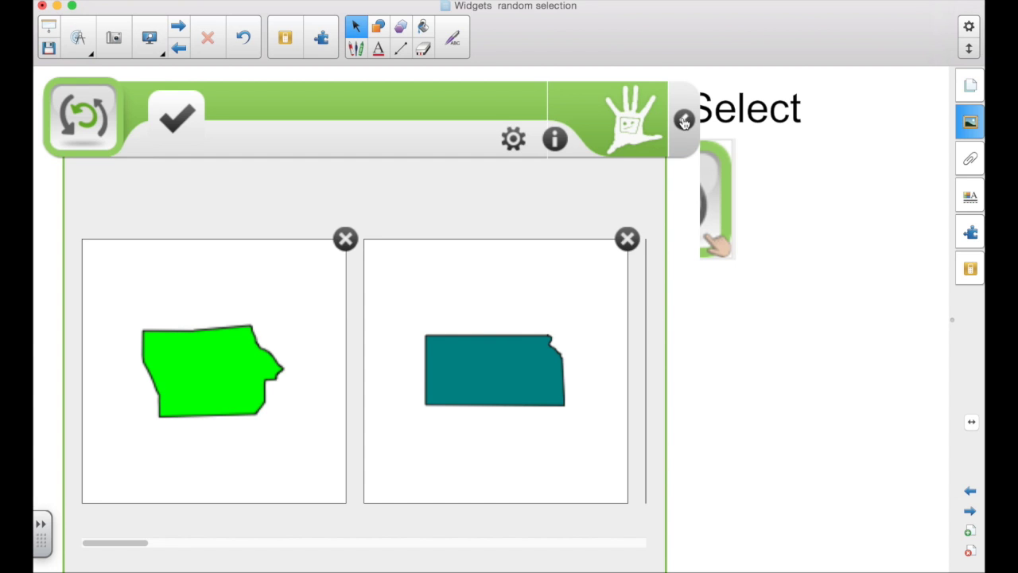
pyautogui.click(684, 121)
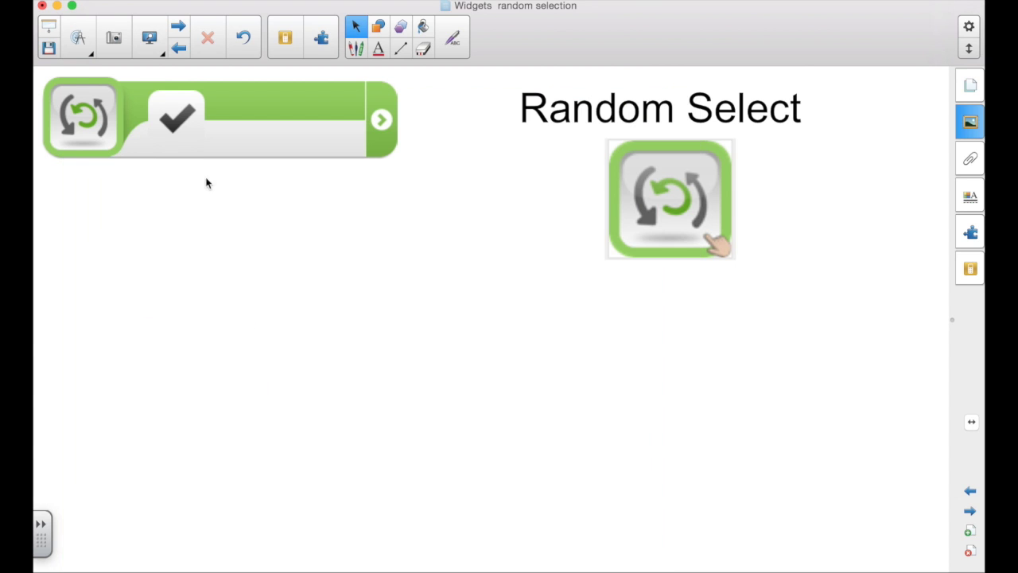
pyautogui.click(177, 121)
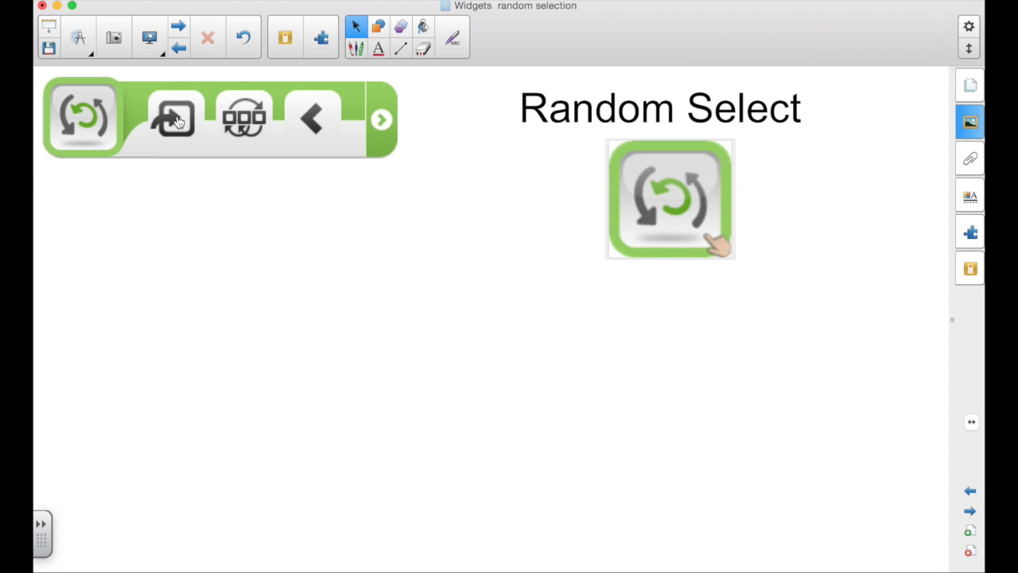
# Insert random state shapes onto the page one at a time, moving each away from the widget to spread them out below the heading
pyautogui.moveTo(177, 119); pyautogui.dragTo(681, 420)
pyautogui.click(177, 119)
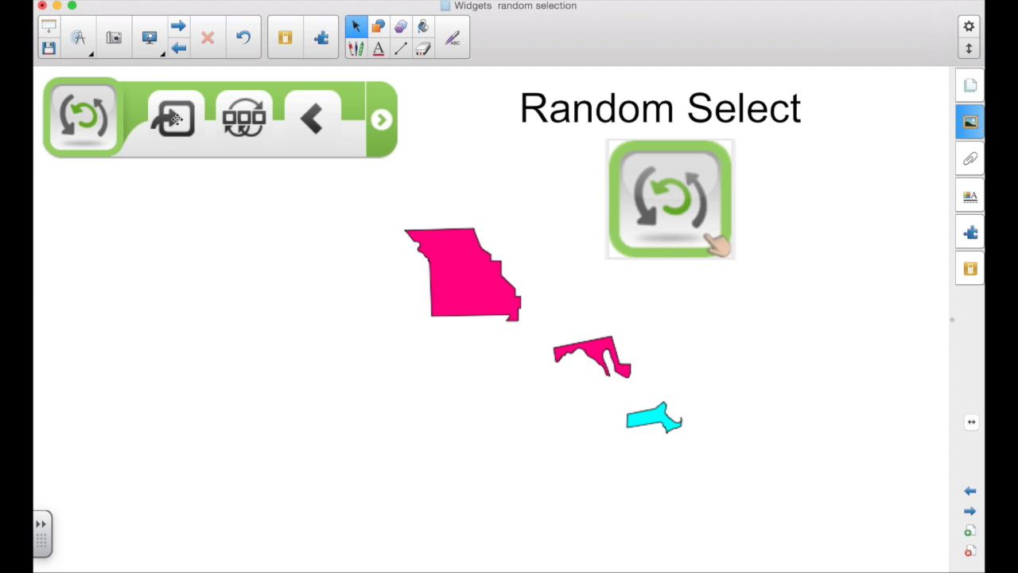
pyautogui.click(177, 119)
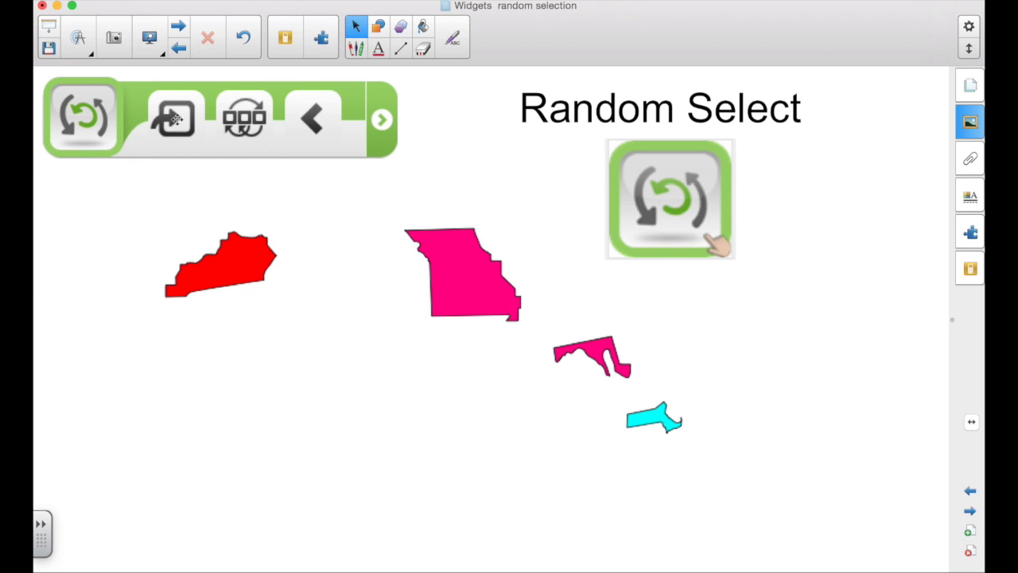
pyautogui.moveTo(241, 262); pyautogui.dragTo(546, 464)
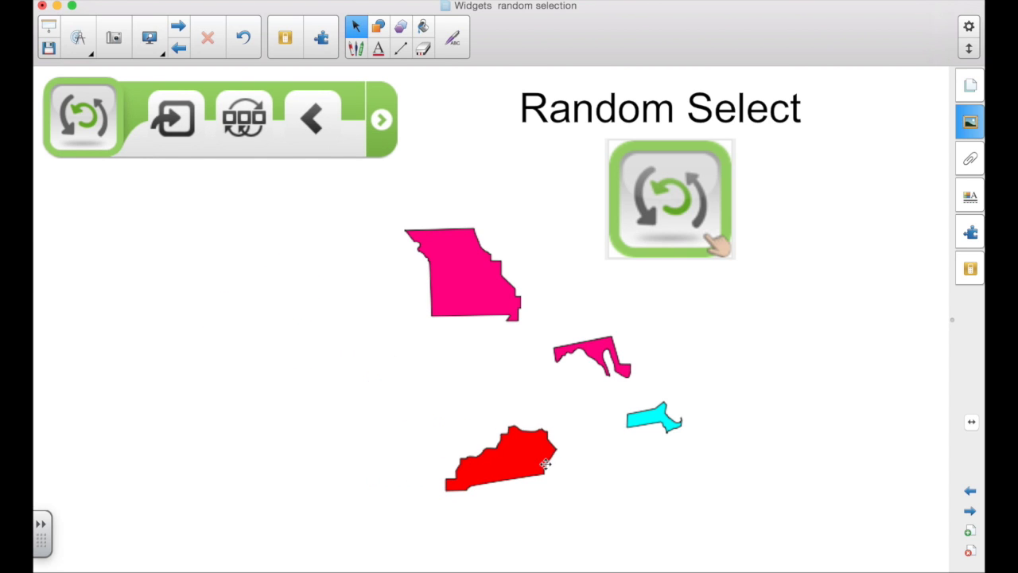
pyautogui.click(176, 119)
pyautogui.moveTo(218, 257); pyautogui.dragTo(359, 459)
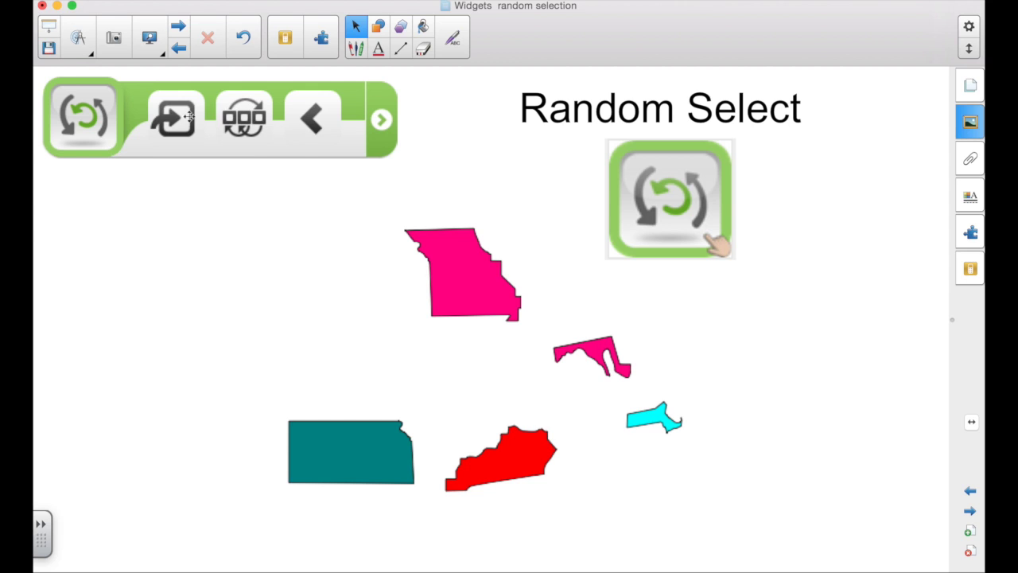
pyautogui.click(311, 120)
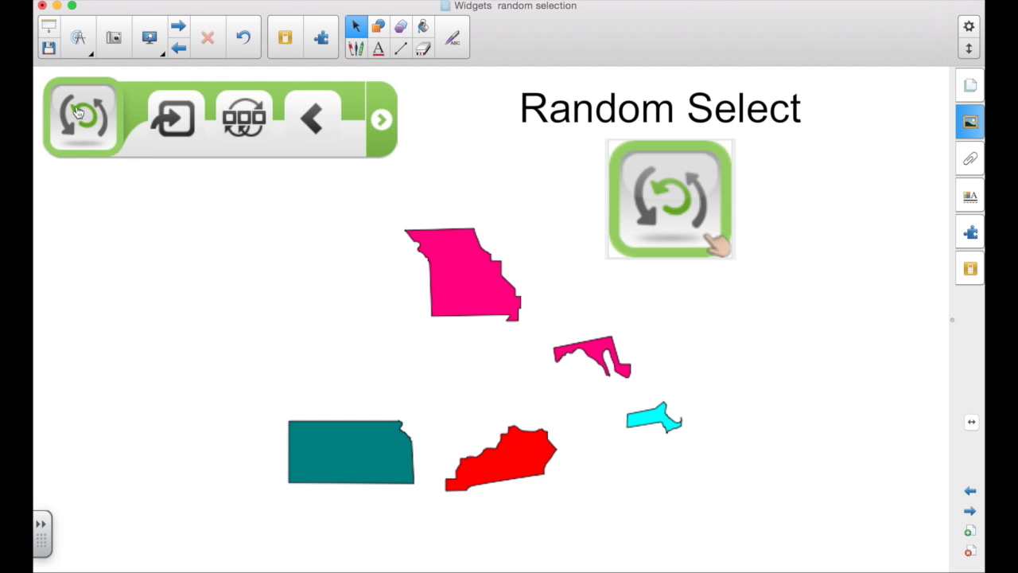